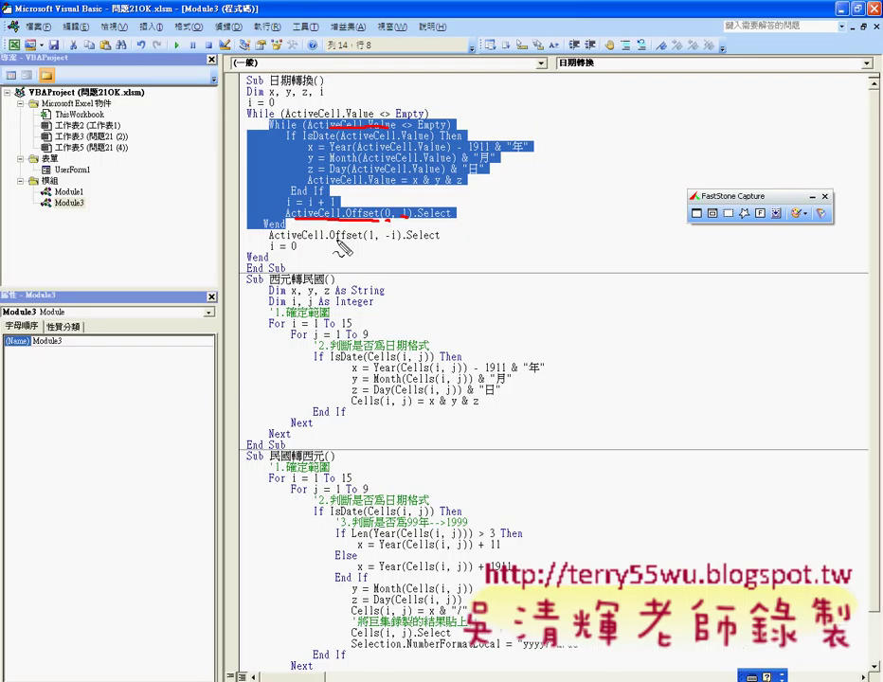
# Restore the VBA editor from full screen to a window so the Excel sheet shows behind it.
pyautogui.moveTo(269, 243)
pyautogui.mouseDown()
pyautogui.moveTo(309, 243)
pyautogui.moveTo(297, 121)
pyautogui.moveTo(542, 163)
pyautogui.moveTo(281, 244)
pyautogui.mouseUp()
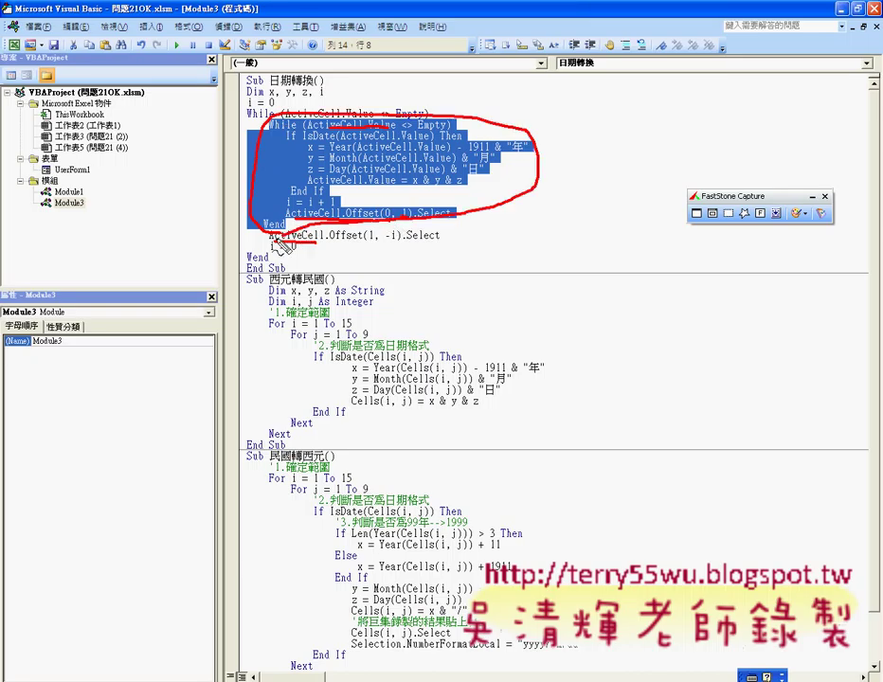
pyautogui.press('Escape')
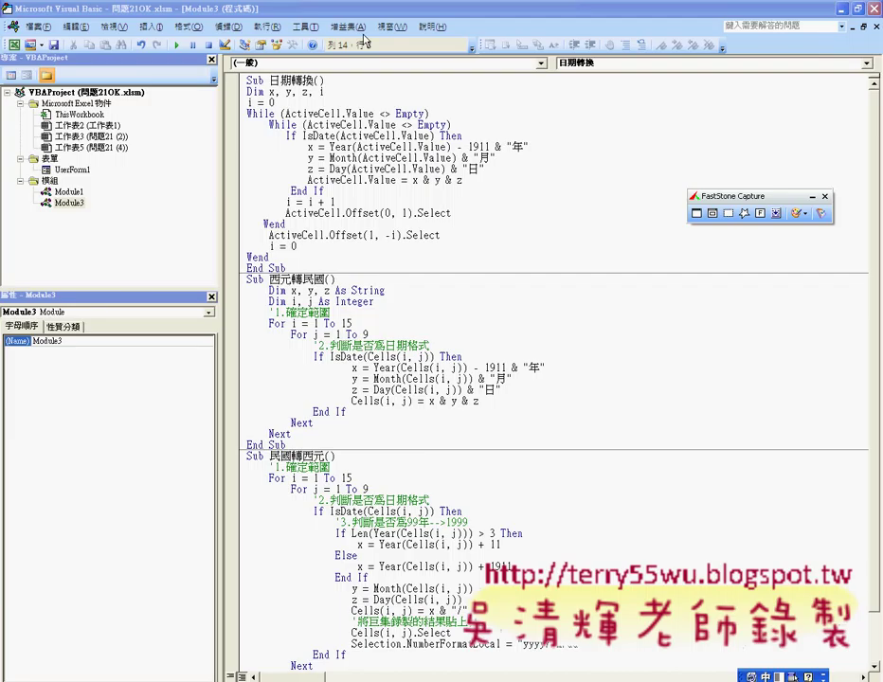
pyautogui.doubleClick(431, 8)
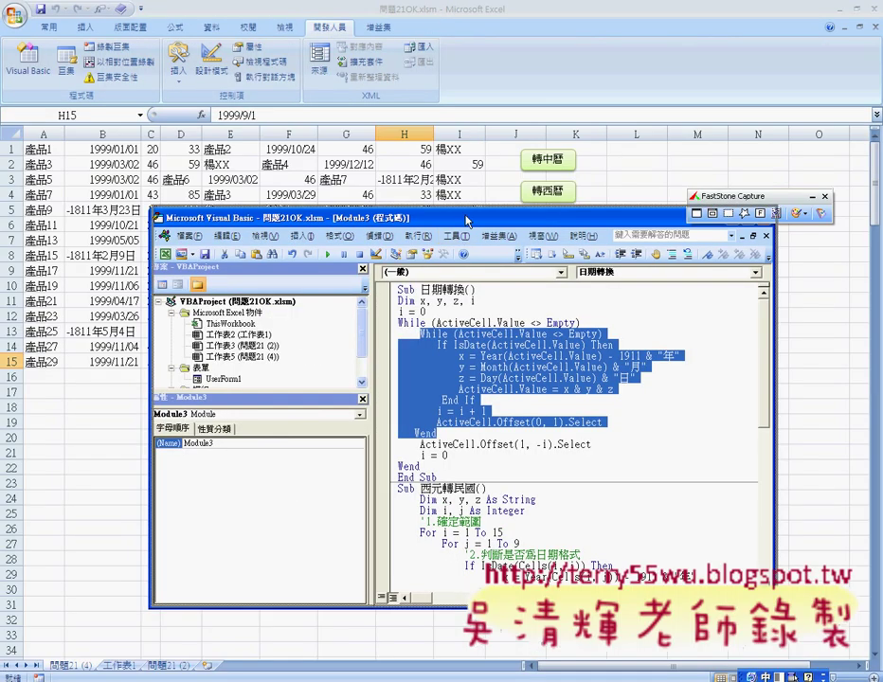
# Step through the 日期轉換 macro with F8 from its start to the year-conversion line.
pyautogui.moveTo(464, 206); pyautogui.dragTo(589, 167)
pyautogui.click(584, 313)
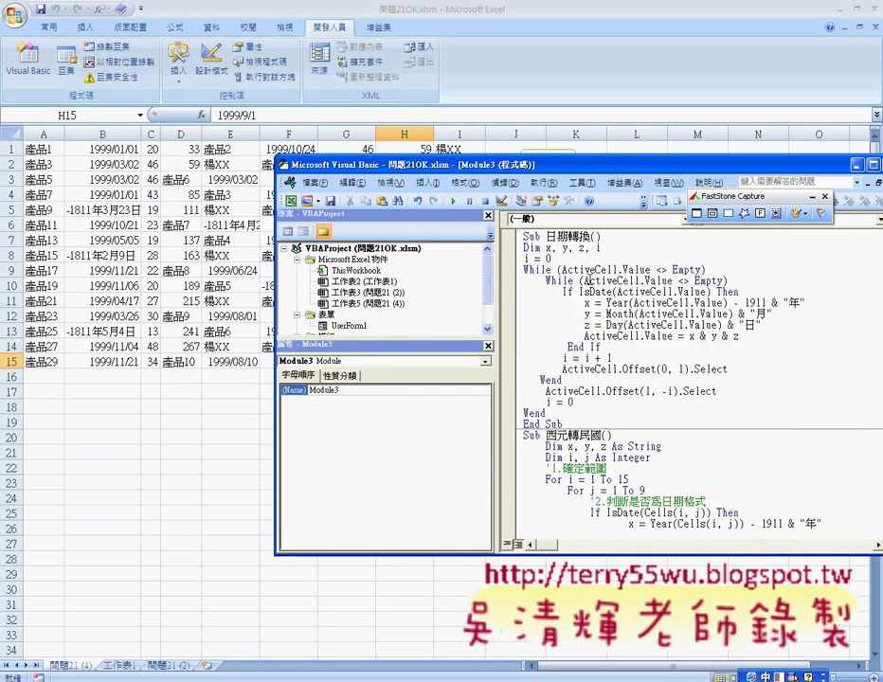
pyautogui.press('F8')
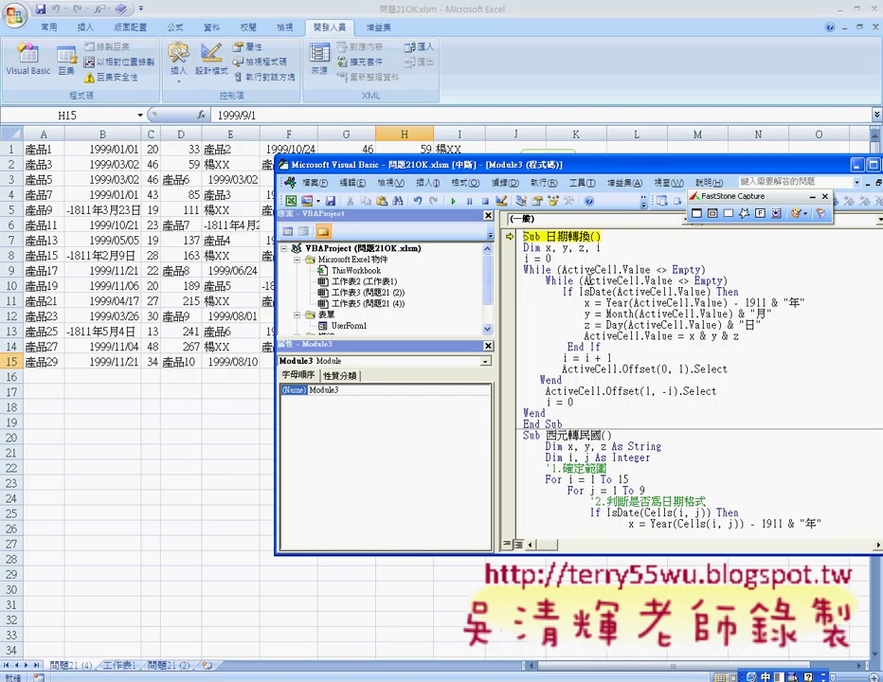
pyautogui.press('F8')
pyautogui.press('F8')
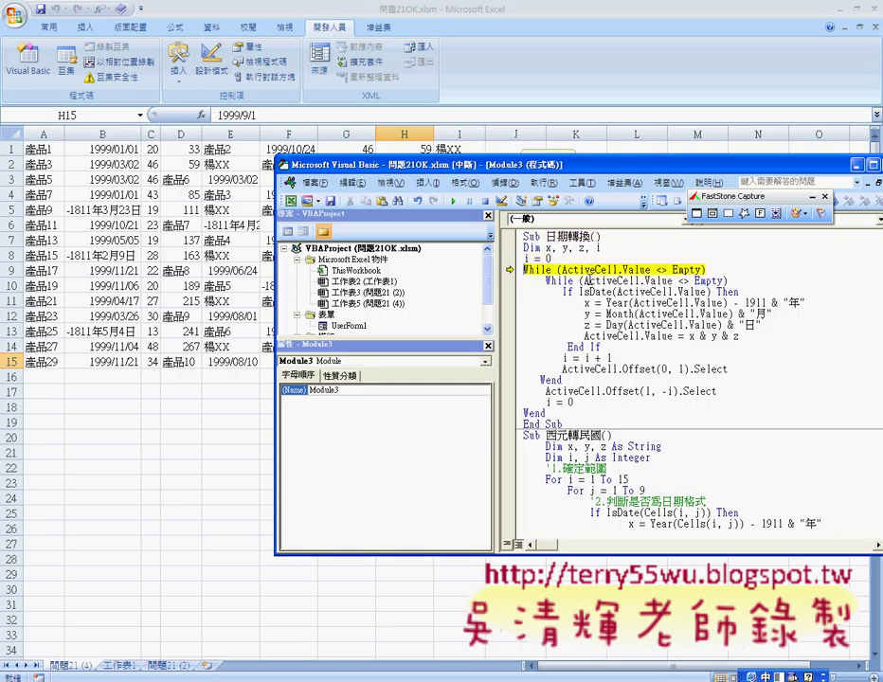
pyautogui.press('F8')
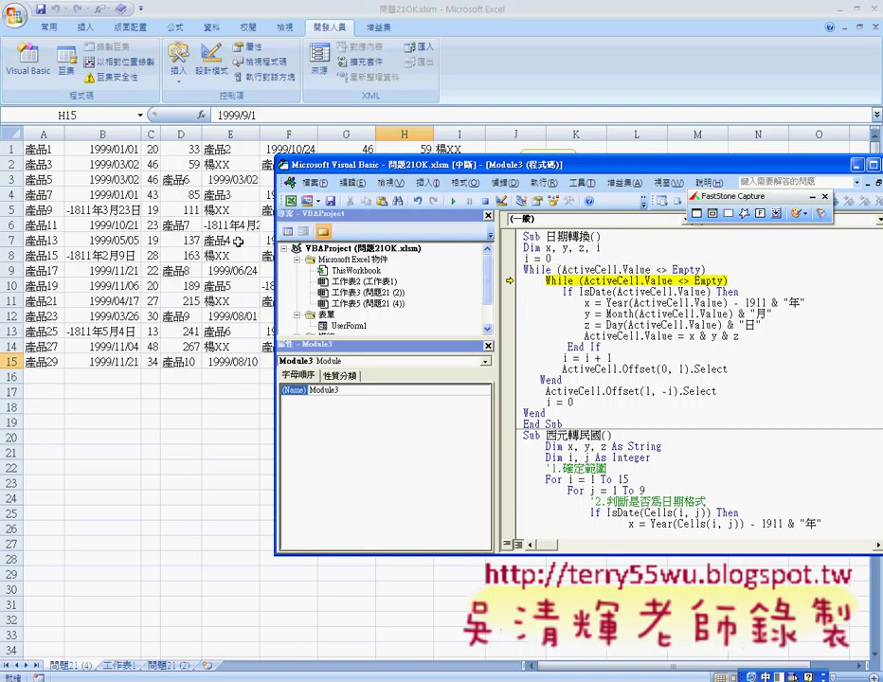
pyautogui.press('F8')
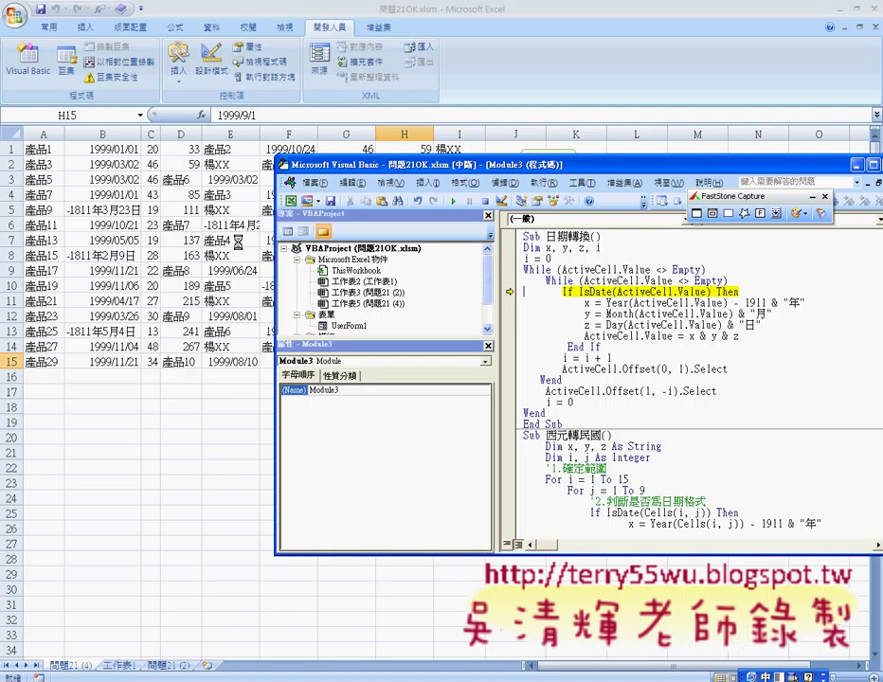
pyautogui.press('F8')
# Select cell A1, step into the type-mismatch error, debug it, and add a blank line after i = 0.
pyautogui.click(102, 194)
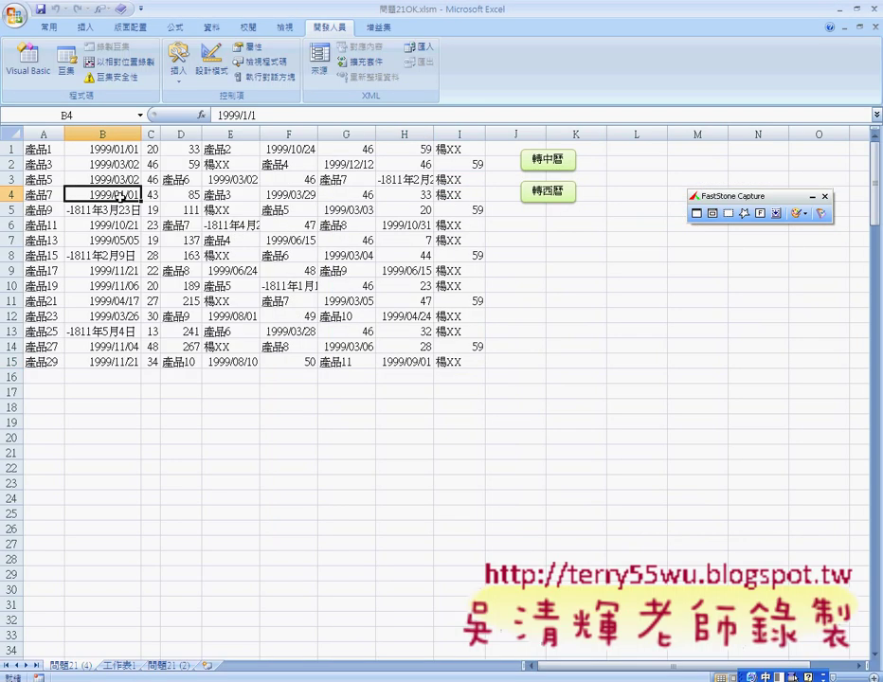
pyautogui.click(46, 148)
pyautogui.hotkey('alt', 'F11')
pyautogui.press('F8')
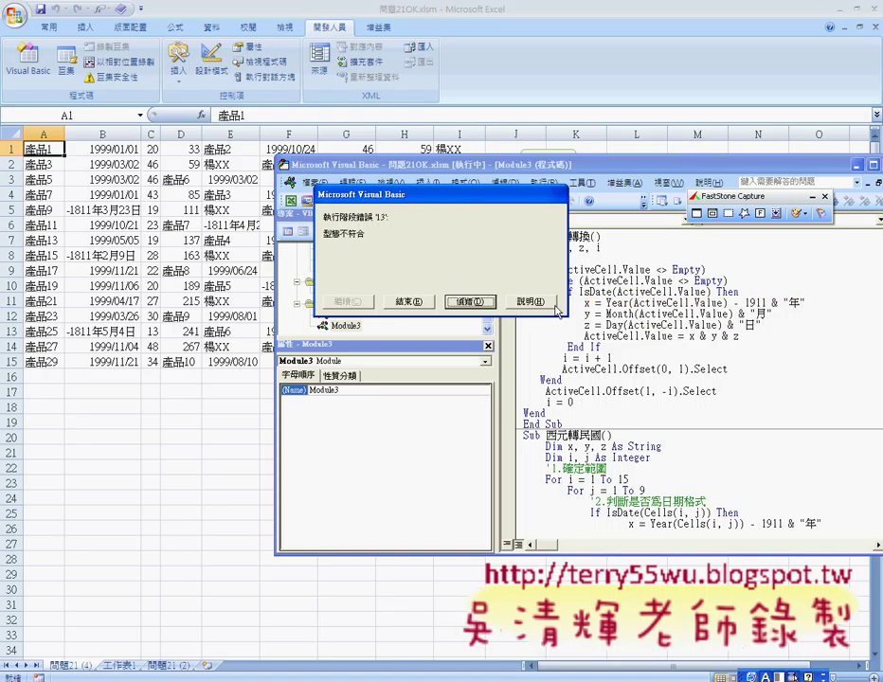
pyautogui.press('Return')
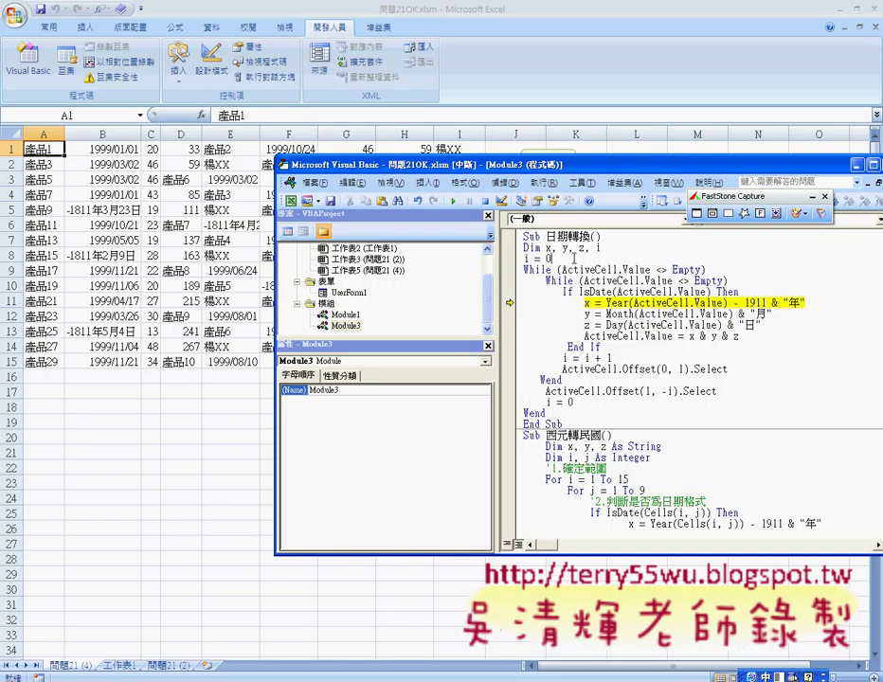
pyautogui.click(582, 260)
pyautogui.press('Return')
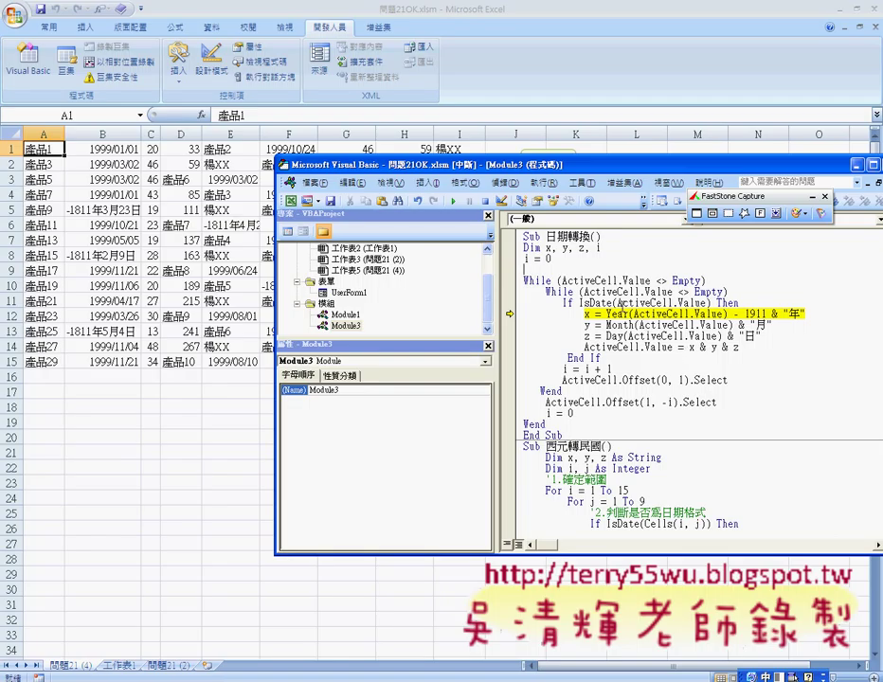
# Add Range("A1").Select after i = 0 and make it the next statement to run.
pyautogui.moveTo(644, 305)
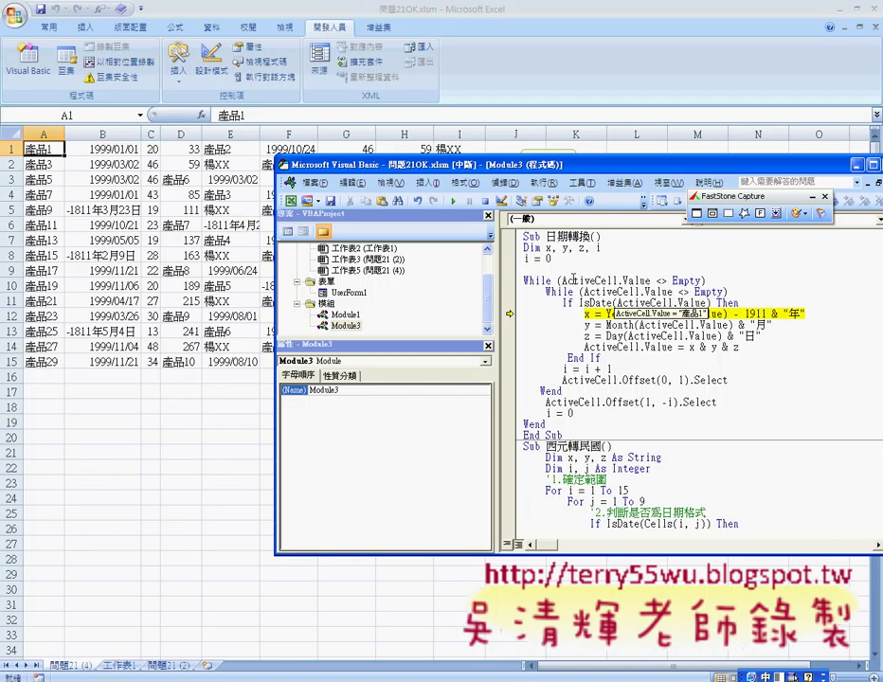
pyautogui.write('r')
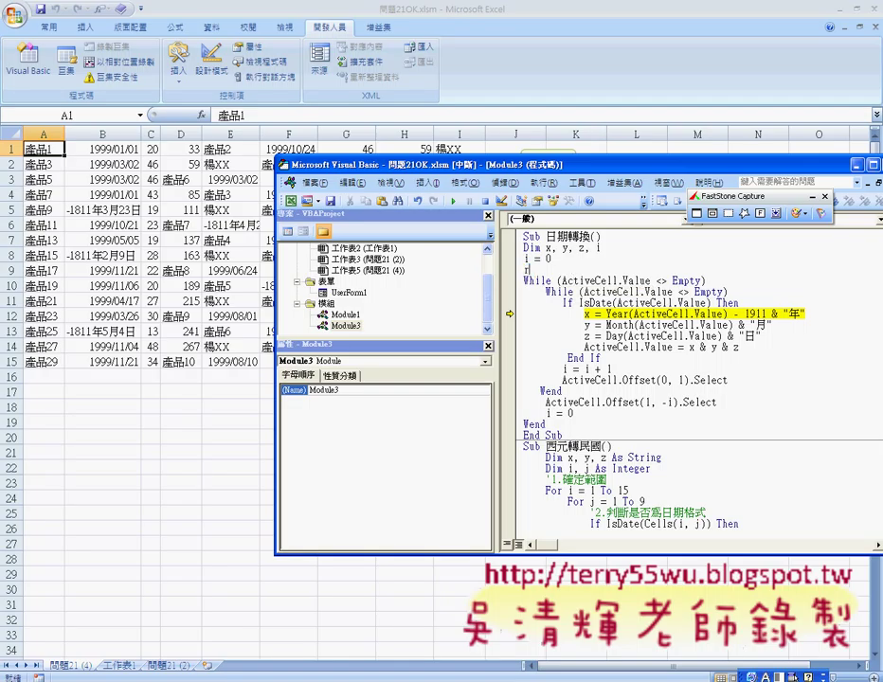
pyautogui.write('ange')
pyautogui.write('(')
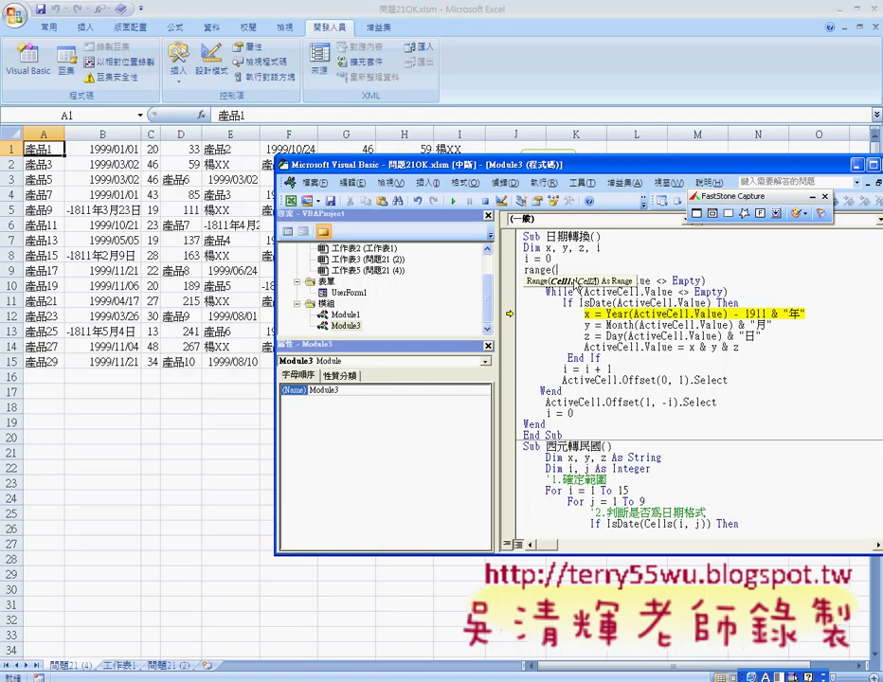
pyautogui.write('"')
pyautogui.write('A1"')
pyautogui.write(').')
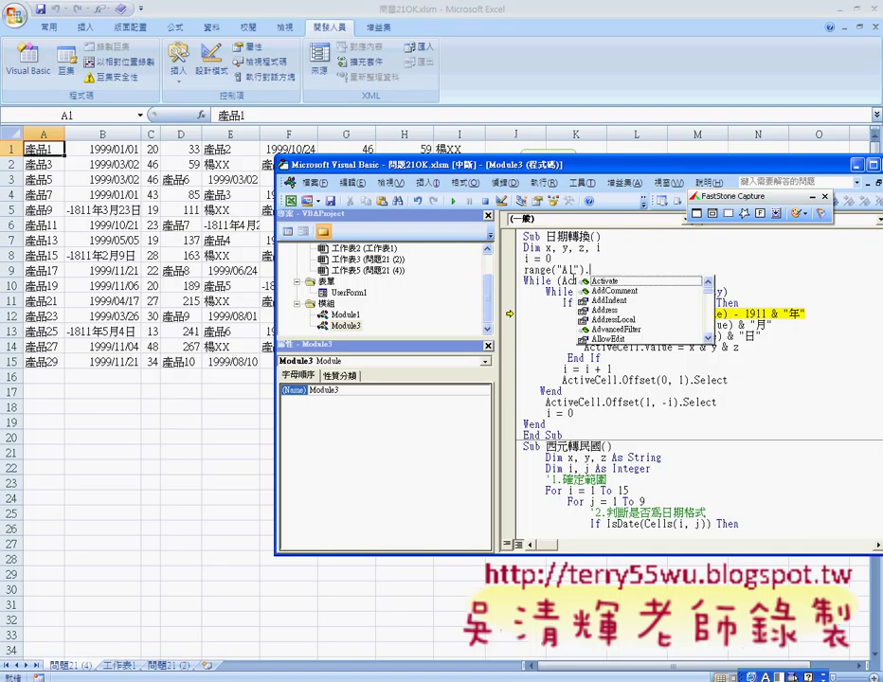
pyautogui.write('se')
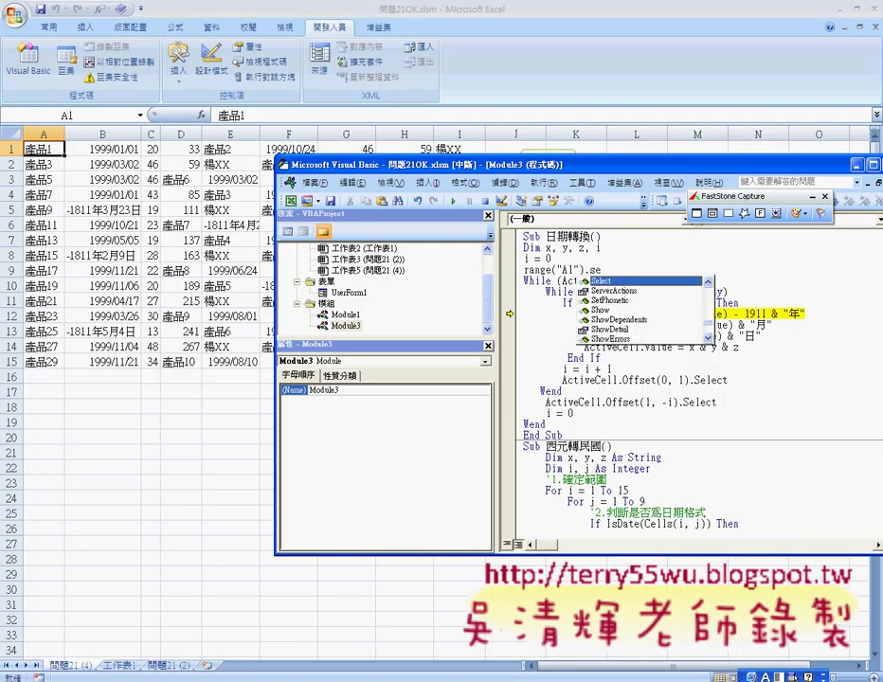
pyautogui.press('Tab')
pyautogui.press('Down')
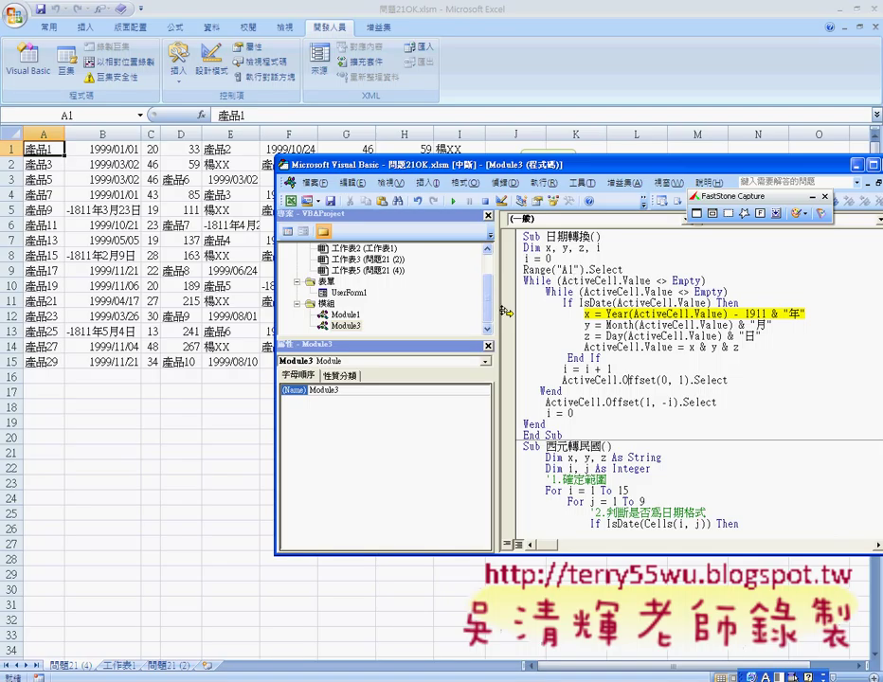
pyautogui.moveTo(508, 313); pyautogui.dragTo(518, 273)
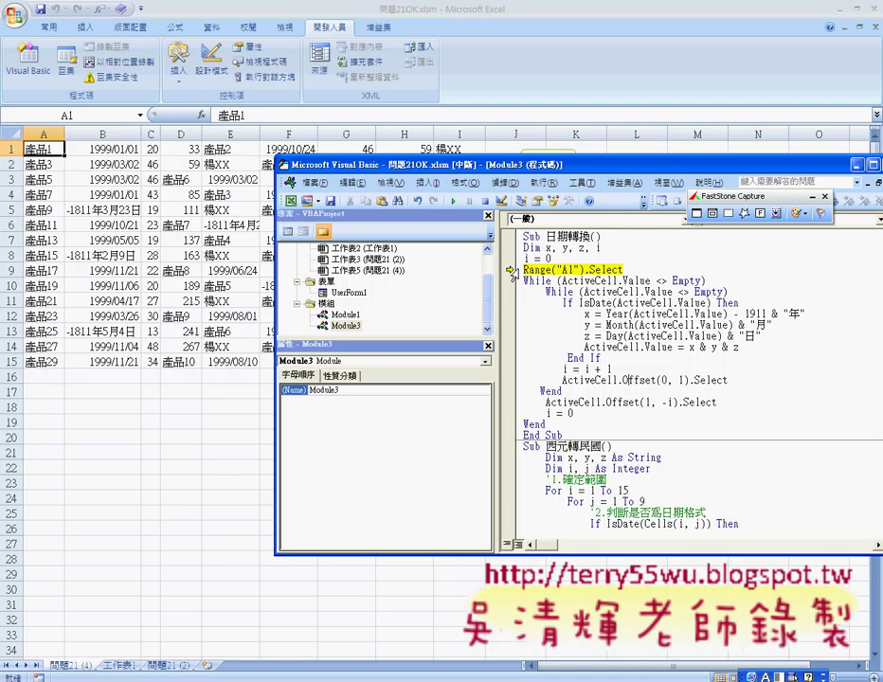
# Run the Range("A1").Select line and step through the inner loop to the counter increment.
pyautogui.press('F8')
pyautogui.press('F8')
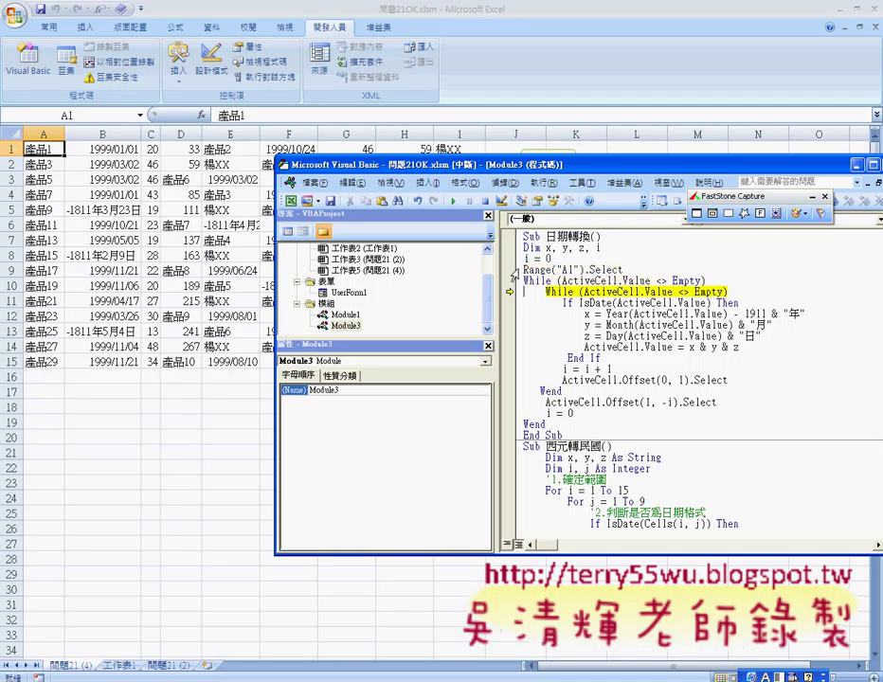
pyautogui.press('F8')
pyautogui.press('F8')
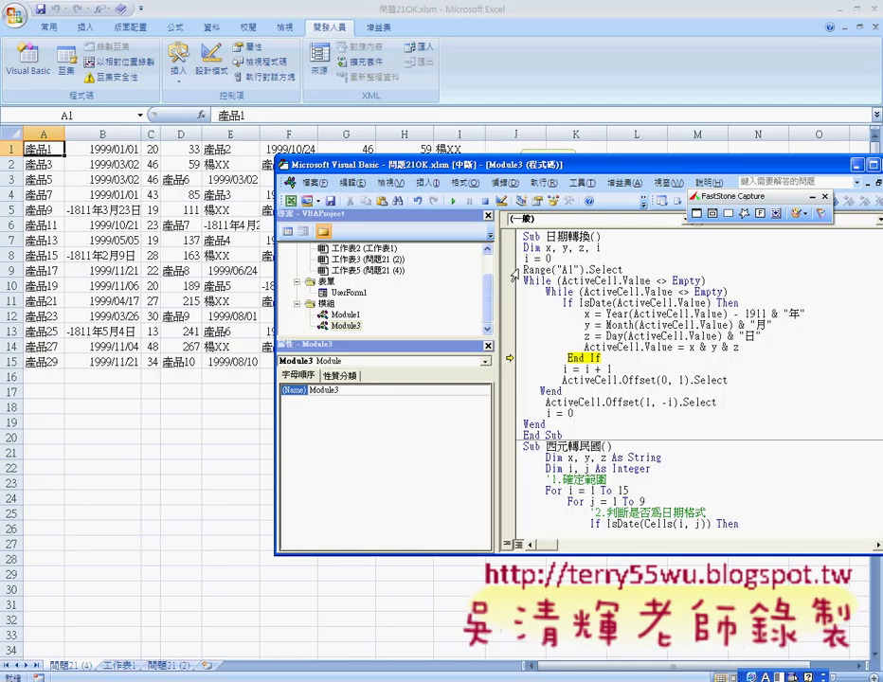
pyautogui.press('F8')
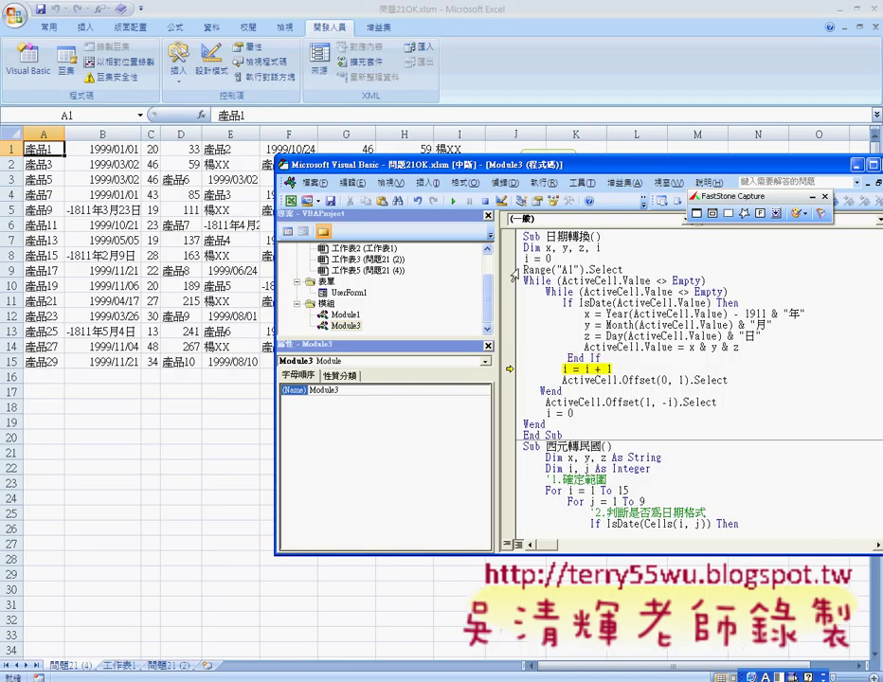
pyautogui.press('F8')
pyautogui.press('F8')
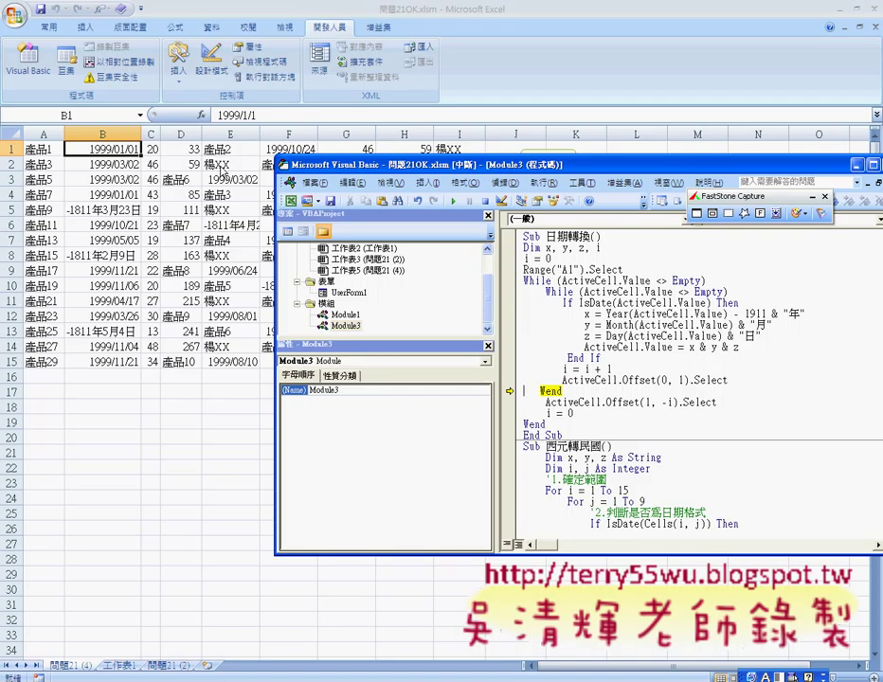
# Keep stepping along row 1, converting B1 to 88年1月1日 and F1 to 88年10月24日.
pyautogui.moveTo(341, 165); pyautogui.dragTo(292, 229)
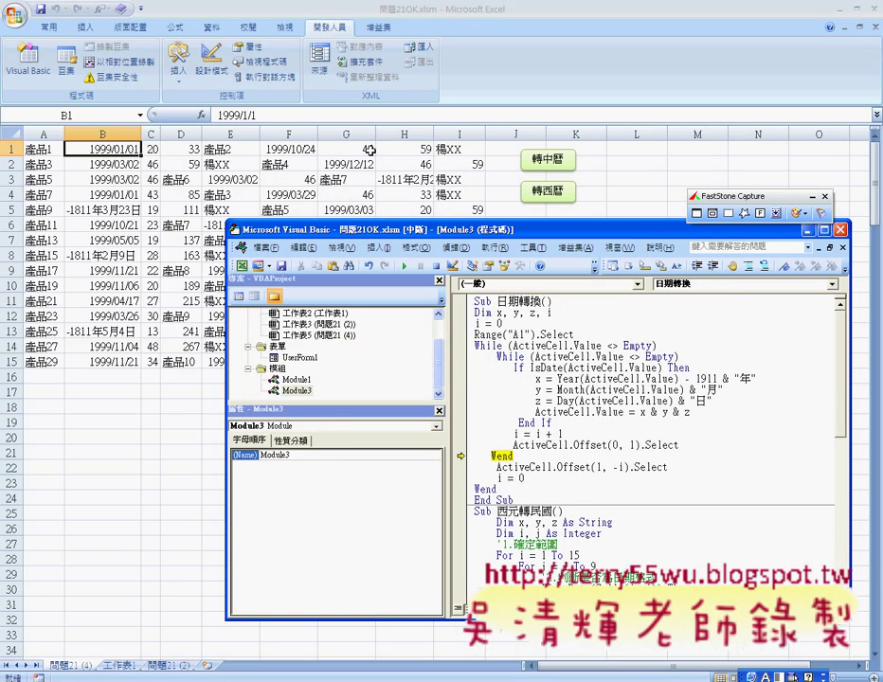
pyautogui.press('F8')
pyautogui.press('F8')
pyautogui.press('F8')
pyautogui.press('F8')
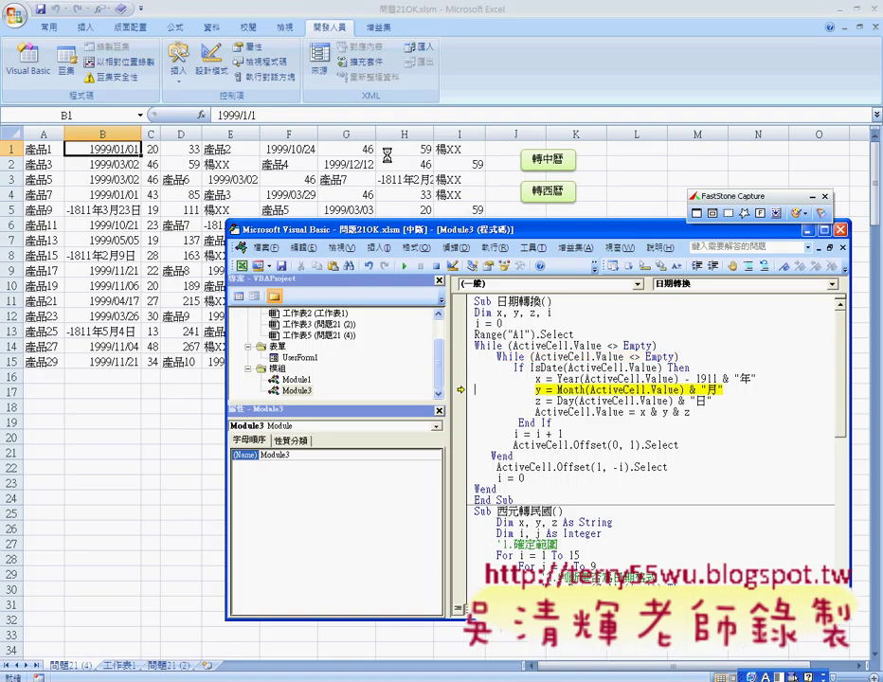
pyautogui.press('F8')
pyautogui.press('F8')
pyautogui.press('F8')
pyautogui.press('F8')
pyautogui.press('F8')
pyautogui.press('F8')
pyautogui.press('F8')
pyautogui.press('F8')
pyautogui.press('F8')
pyautogui.press('F8')
pyautogui.press('F8')
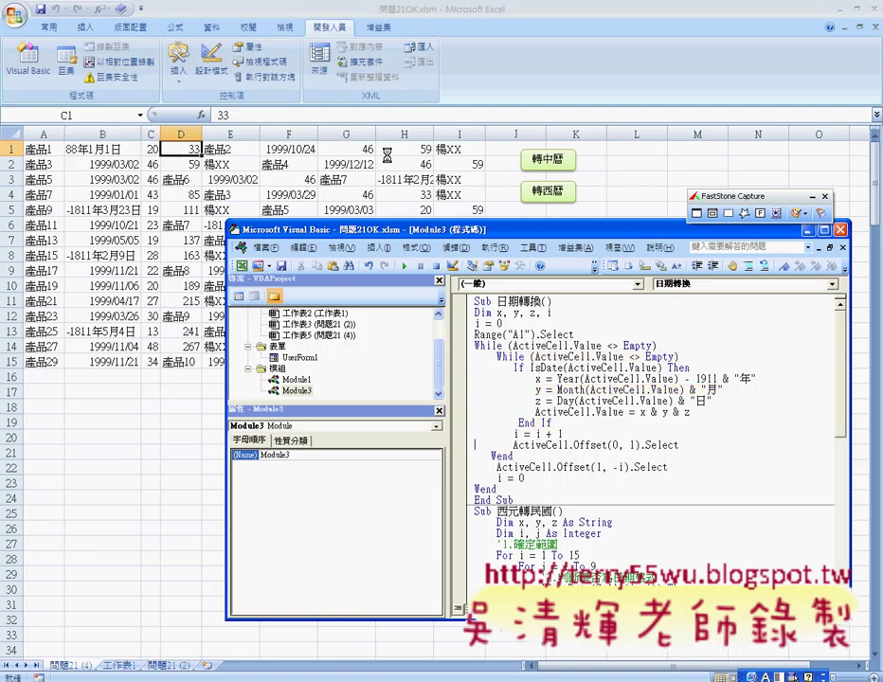
pyautogui.press('F8')
pyautogui.press('F8')
pyautogui.press('F8')
pyautogui.press('F8')
pyautogui.press('F8')
pyautogui.press('F8')
pyautogui.press('F8')
pyautogui.press('F8')
pyautogui.press('F8')
pyautogui.press('F8')
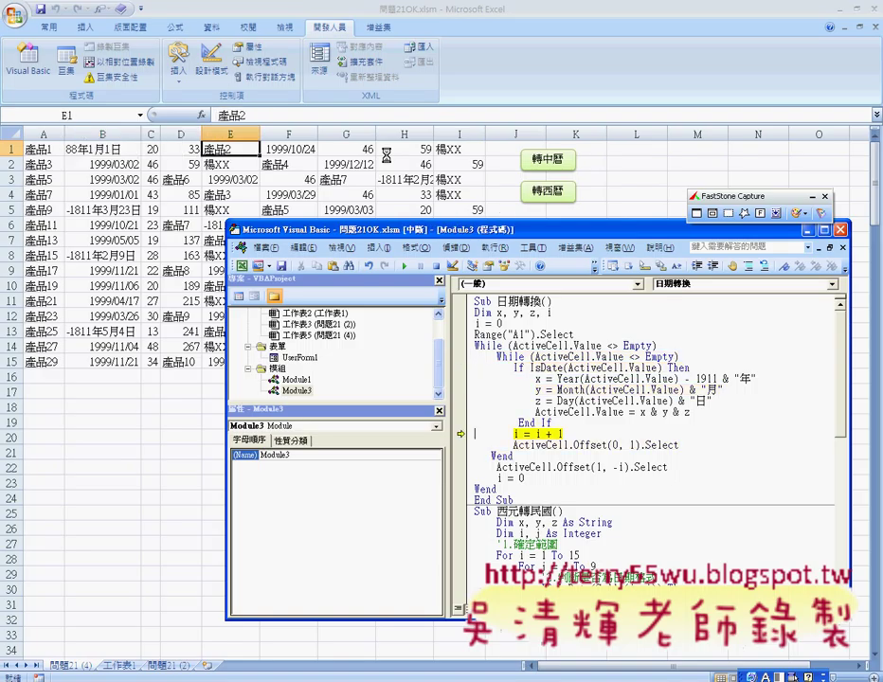
pyautogui.press('F8')
pyautogui.press('F8')
pyautogui.press('F8')
pyautogui.press('F8')
pyautogui.press('F8')
pyautogui.press('F8')
pyautogui.press('F8')
pyautogui.press('F8')
pyautogui.press('F8')
pyautogui.press('F8')
pyautogui.press('F8')
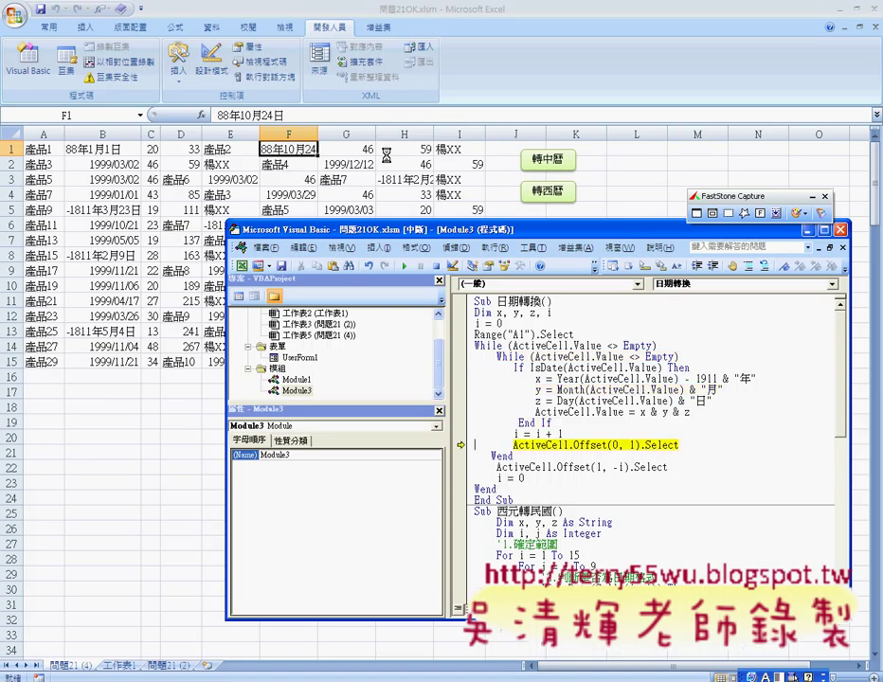
pyautogui.press('F8')
pyautogui.press('F8')
pyautogui.press('F8')
pyautogui.press('F8')
pyautogui.press('F8')
pyautogui.press('F8')
pyautogui.press('F8')
pyautogui.press('F8')
pyautogui.press('F8')
pyautogui.press('F8')
pyautogui.press('F8')
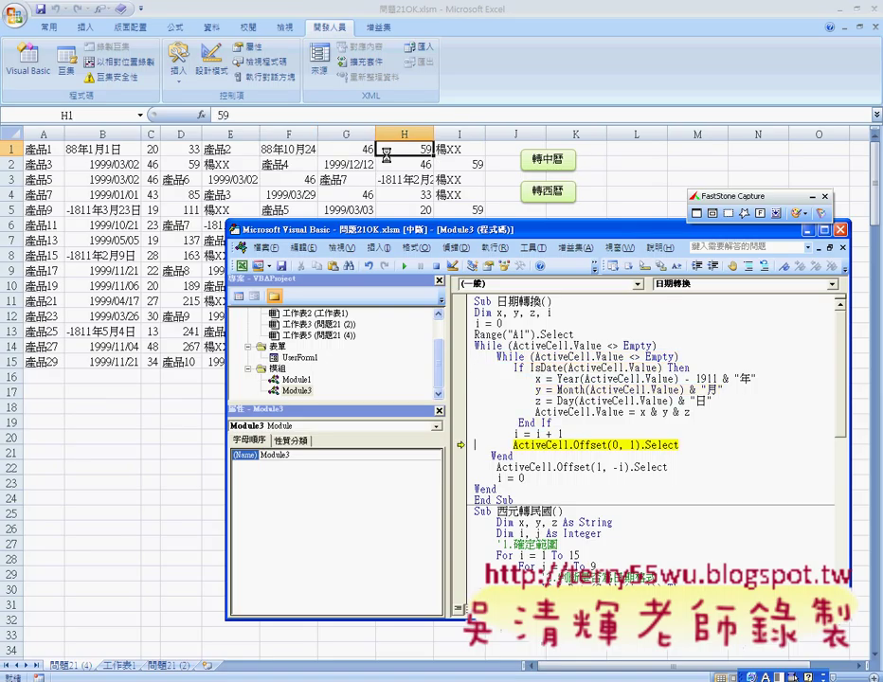
pyautogui.press('F8')
pyautogui.press('F8')
pyautogui.press('F8')
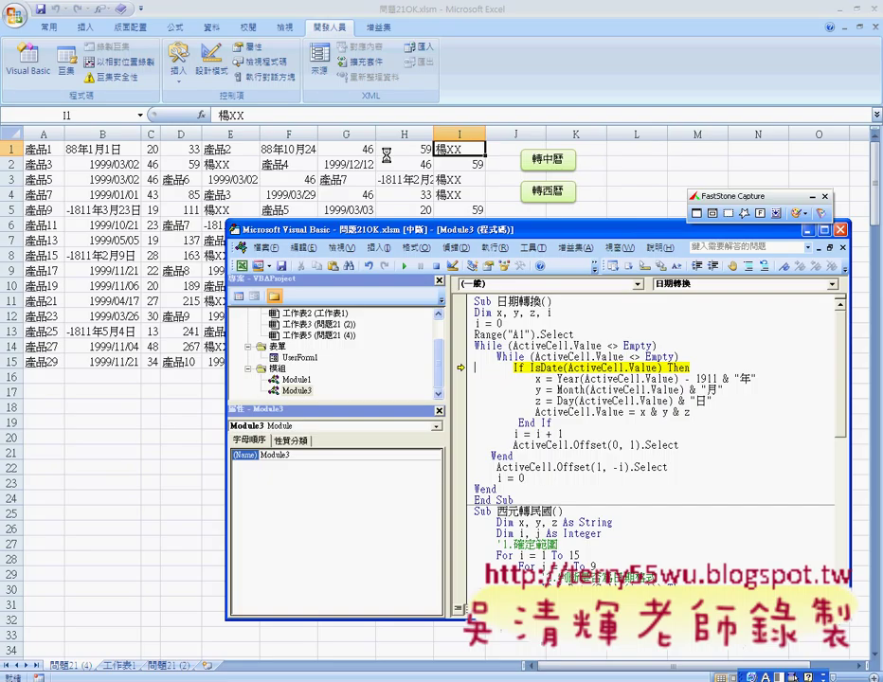
pyautogui.press('F8')
pyautogui.press('F8')
pyautogui.press('F8')
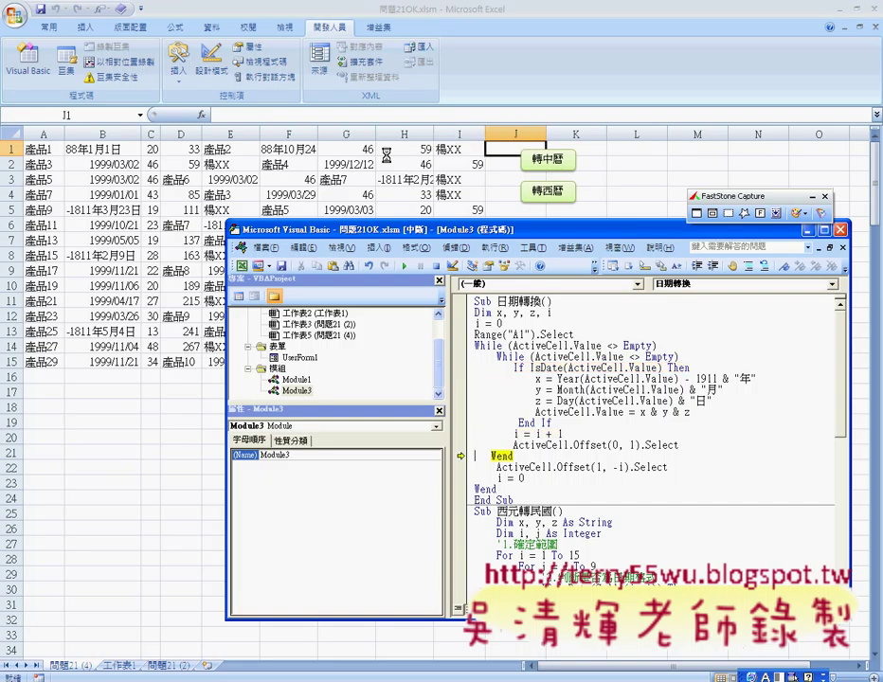
pyautogui.press('F8')
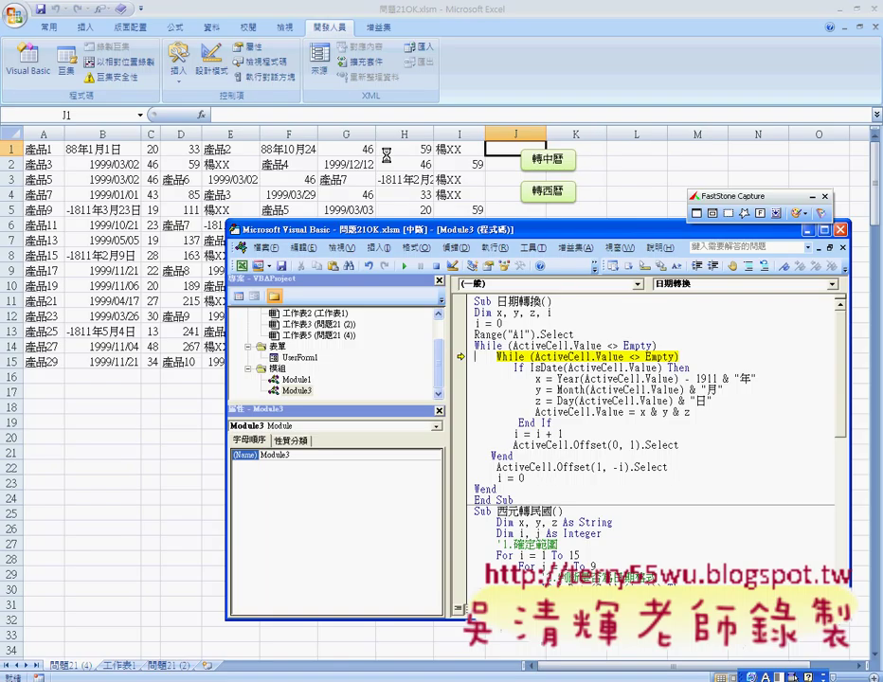
pyautogui.press('F8')
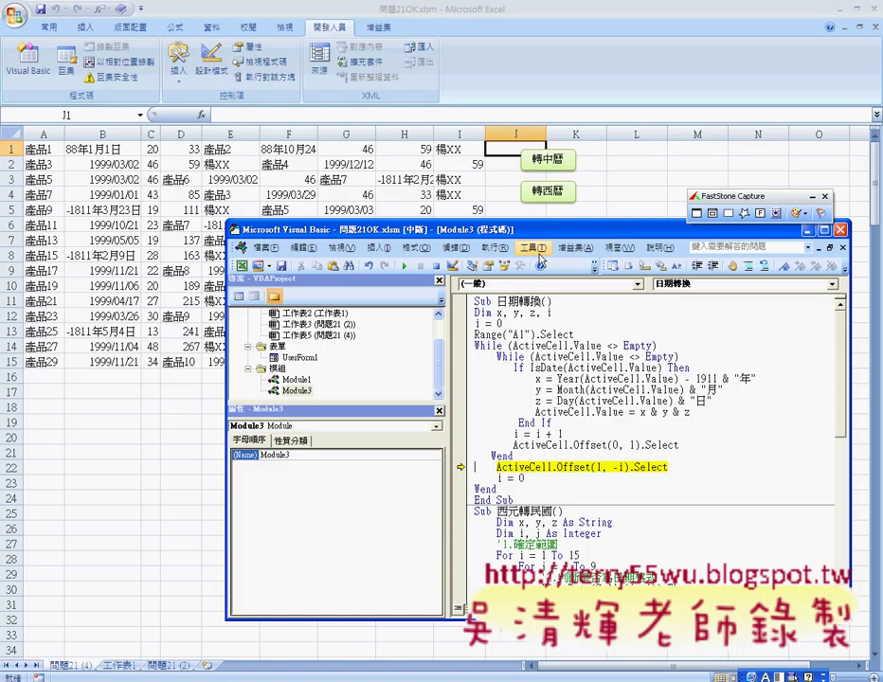
pyautogui.moveTo(514, 433)
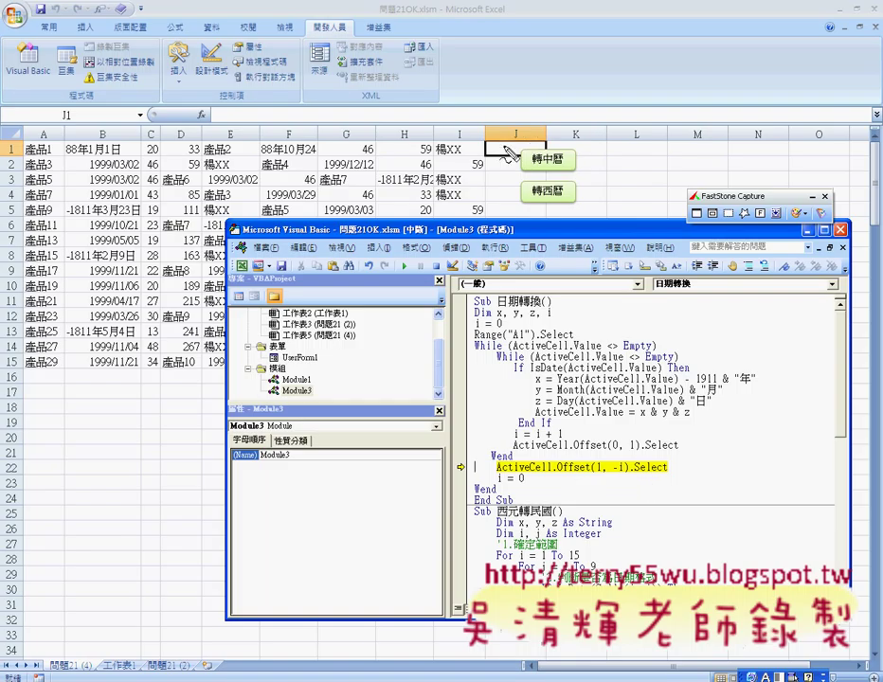
pyautogui.moveTo(549, 140); pyautogui.dragTo(507, 166)
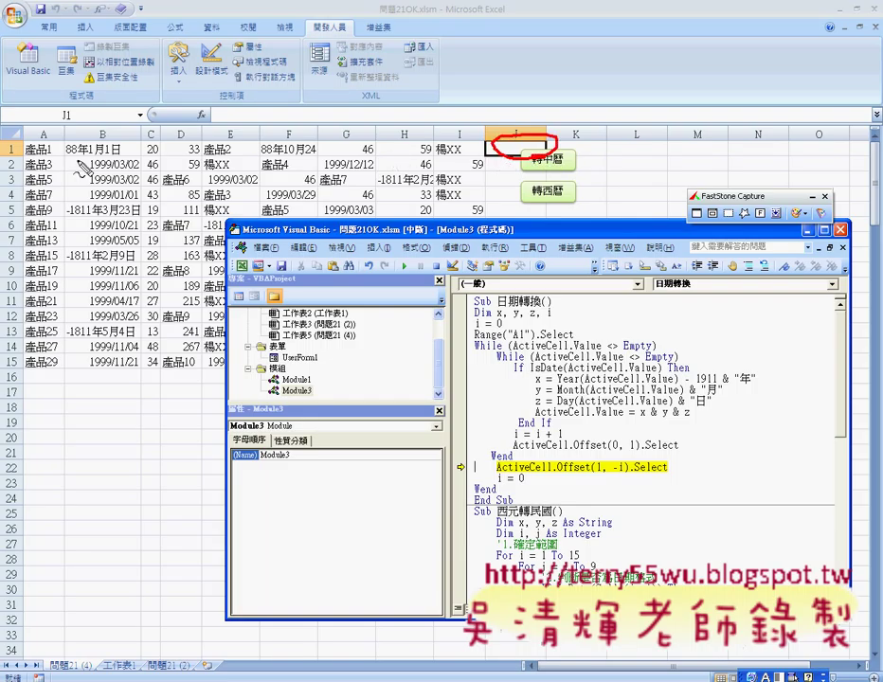
pyautogui.moveTo(40, 155); pyautogui.dragTo(50, 174)
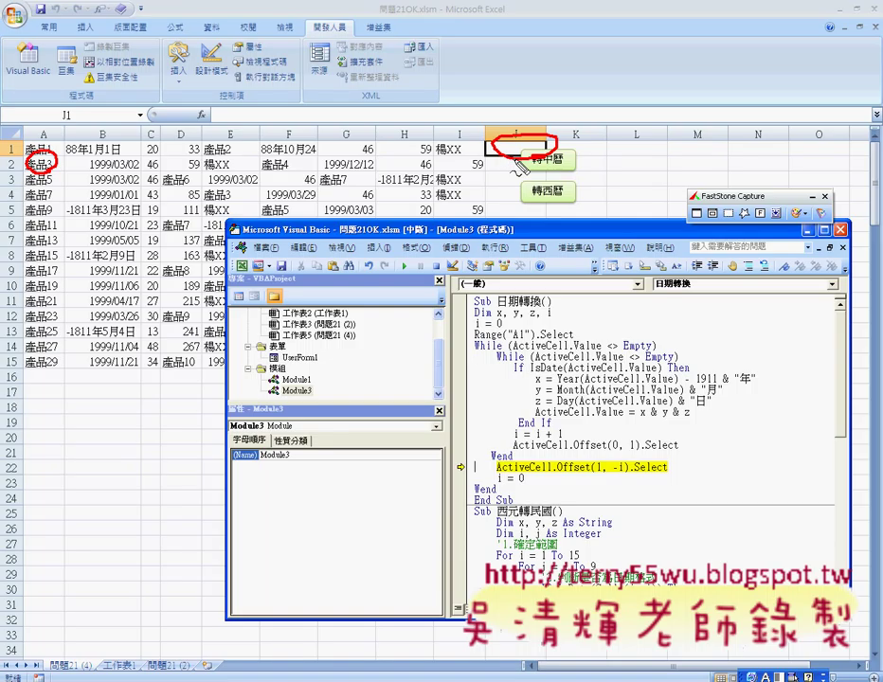
pyautogui.moveTo(513, 157); pyautogui.dragTo(513, 172)
pyautogui.moveTo(600, 460); pyautogui.dragTo(598, 471)
pyautogui.moveTo(559, 157); pyautogui.dragTo(627, 154)
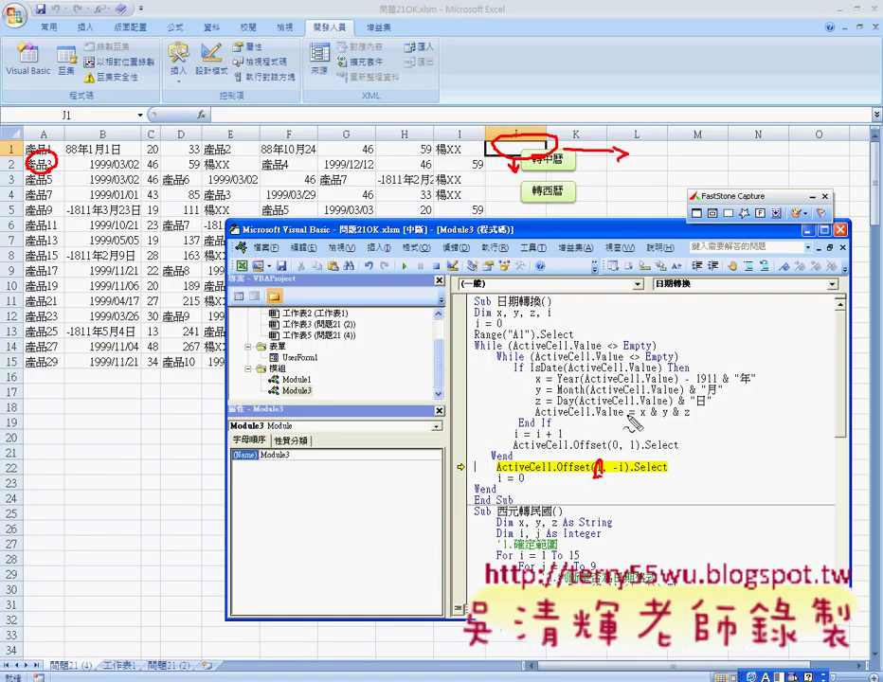
pyautogui.moveTo(486, 149); pyautogui.dragTo(453, 149)
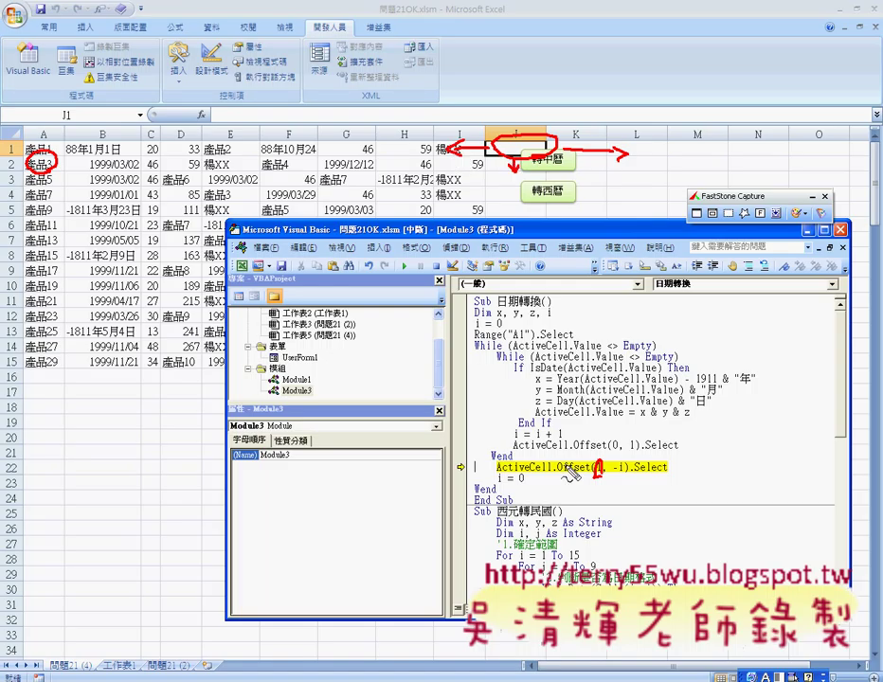
pyautogui.moveTo(516, 438); pyautogui.dragTo(559, 437)
pyautogui.press('Escape')
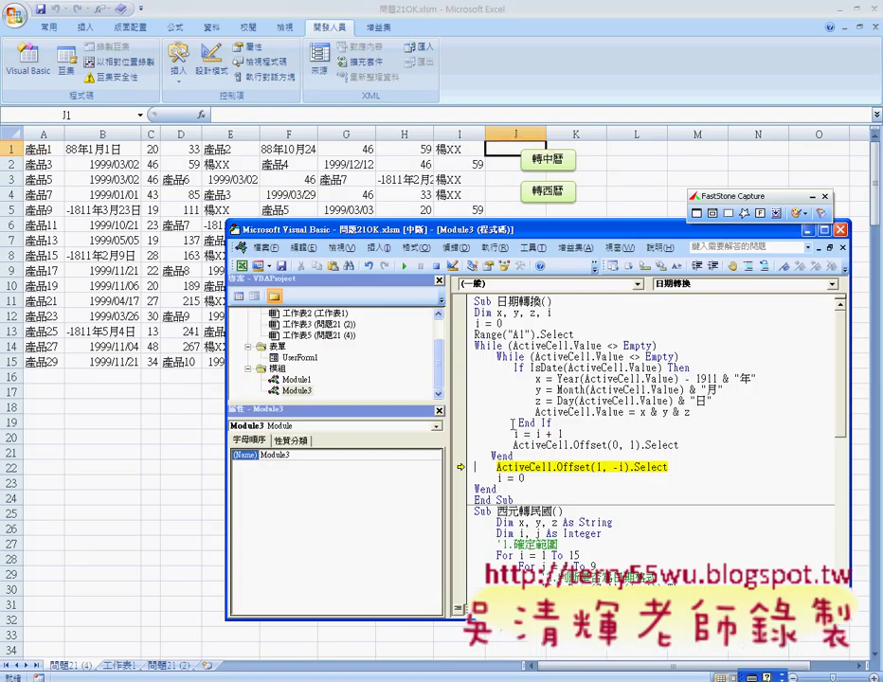
# Step the macro so the active cell moves down to A2, and circle the initial i = 0 line.
pyautogui.moveTo(516, 433)
pyautogui.press('F8')
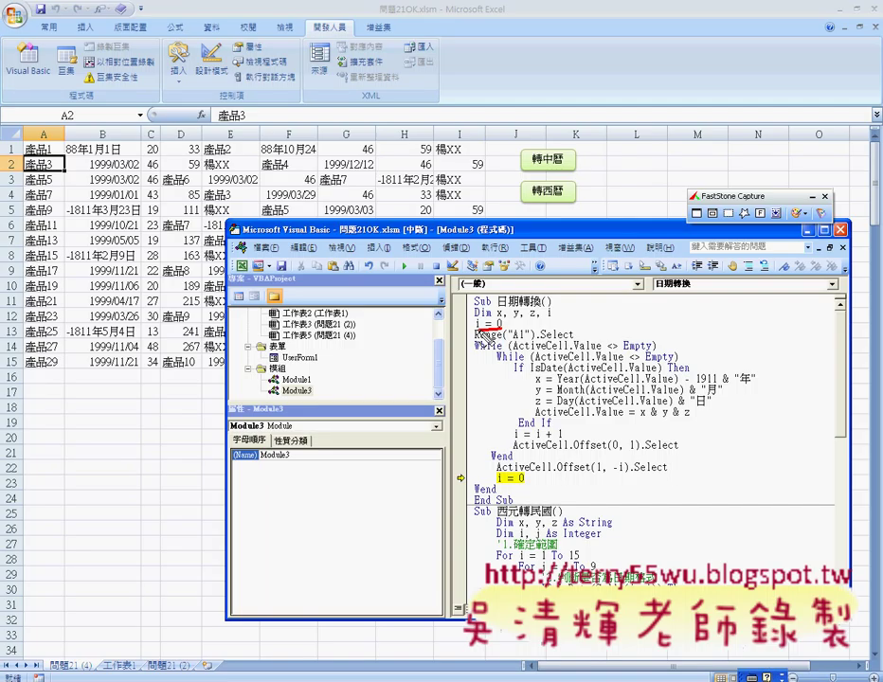
pyautogui.moveTo(503, 319); pyautogui.dragTo(512, 333)
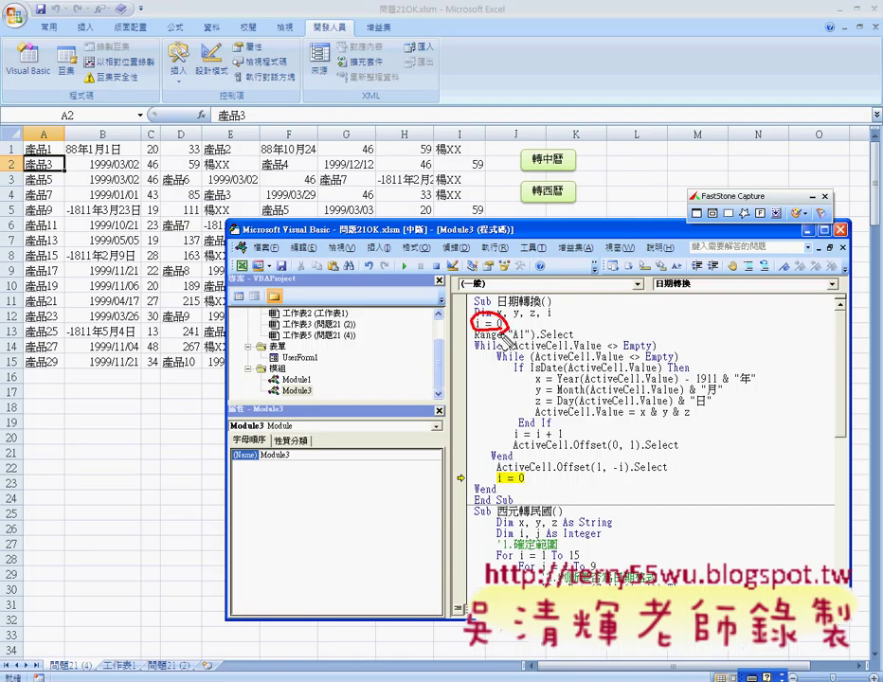
# Mark the row-1 column movement, the -i offset, the i = 0 reset and Wend, then clear the marks.
pyautogui.moveTo(353, 149)
pyautogui.mouseDown()
pyautogui.moveTo(455, 153)
pyautogui.moveTo(352, 173)
pyautogui.mouseUp()
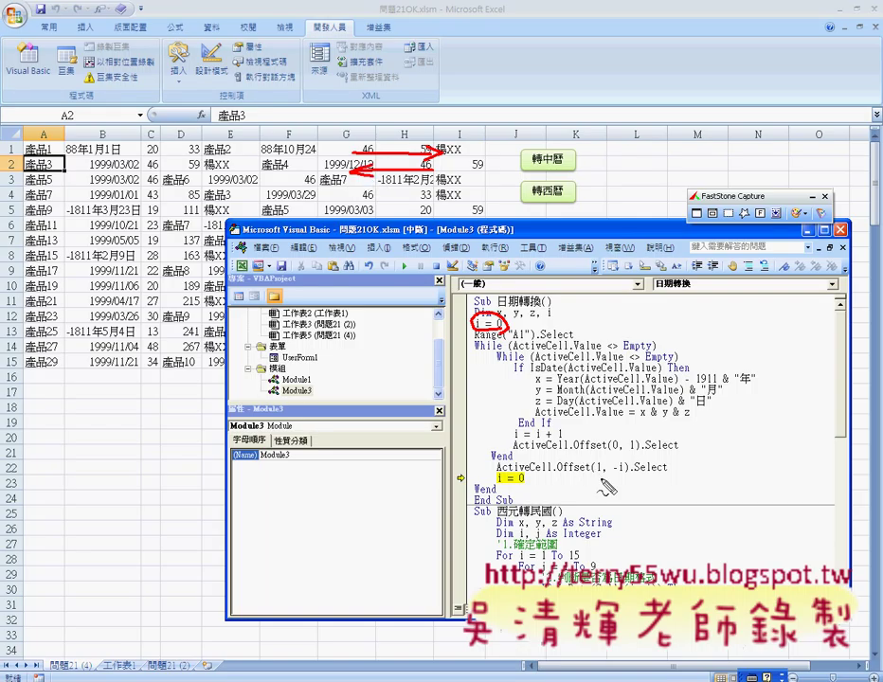
pyautogui.moveTo(610, 470); pyautogui.dragTo(626, 471)
pyautogui.moveTo(493, 487); pyautogui.dragTo(536, 494)
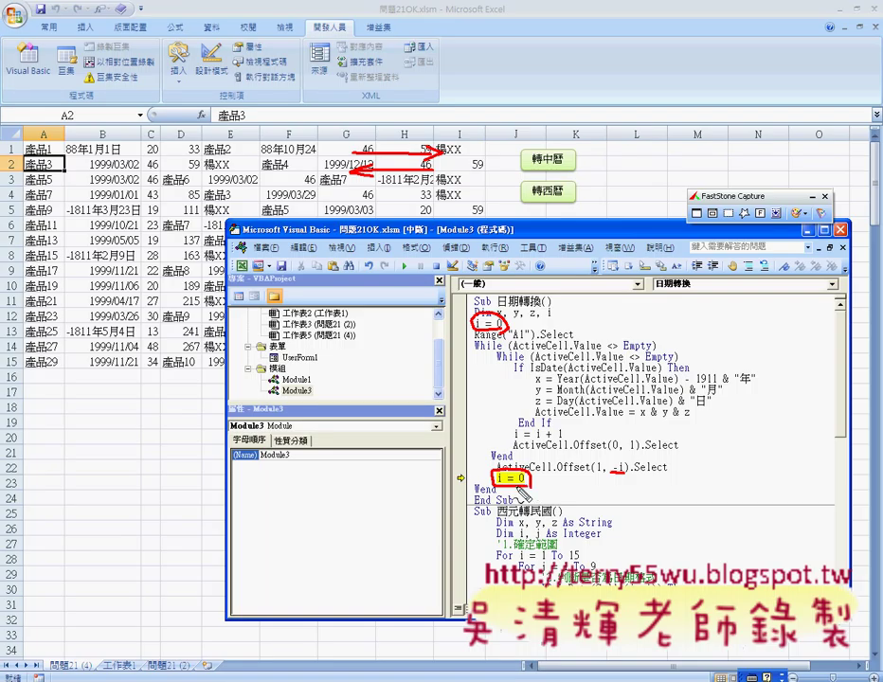
pyautogui.moveTo(492, 494); pyautogui.dragTo(473, 496)
pyautogui.press('Escape')
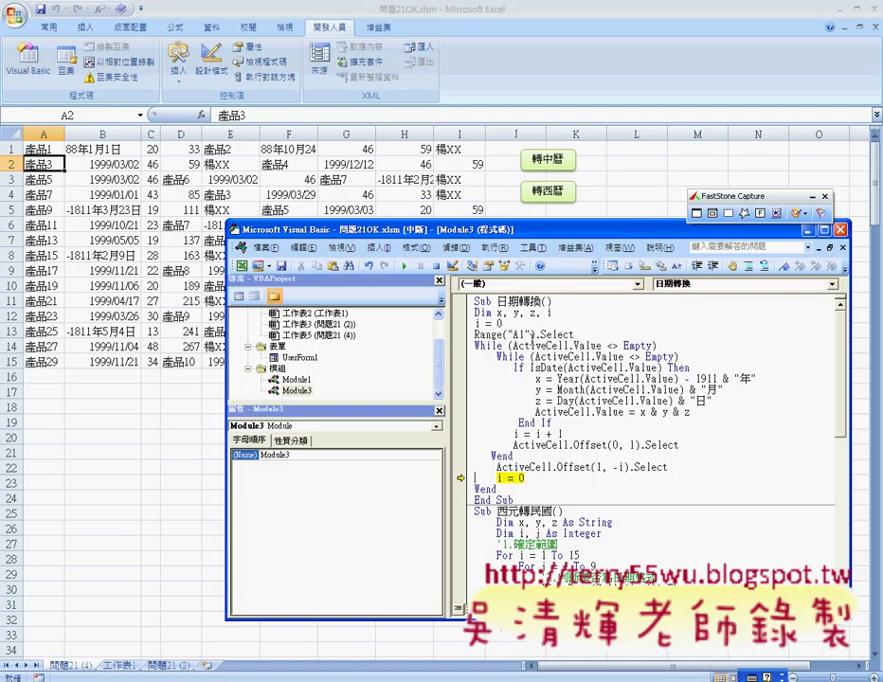
# Select the Range("A1").Select code line and return to the Excel worksheet.
pyautogui.moveTo(574, 335); pyautogui.dragTo(474, 334)
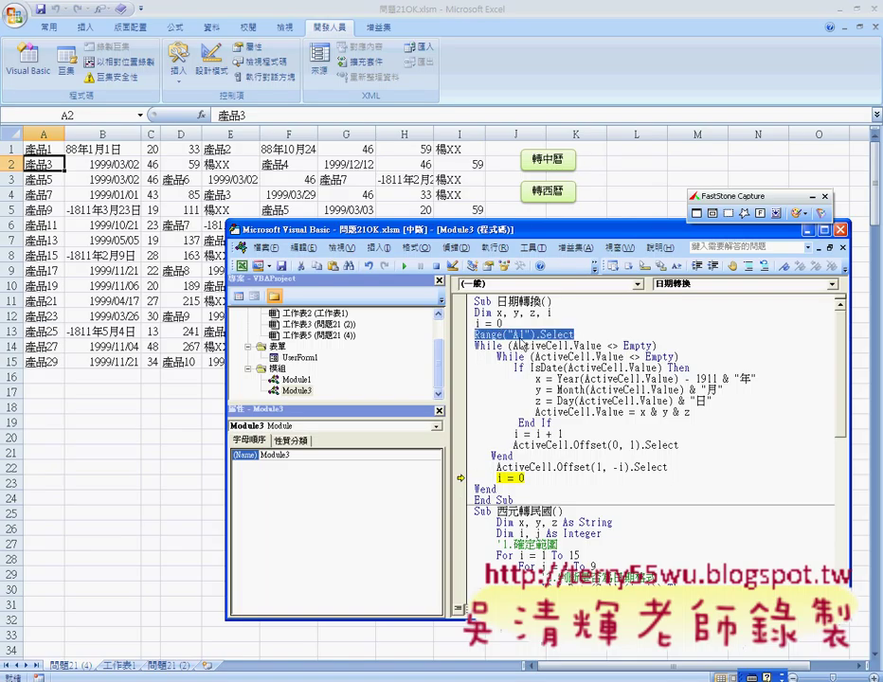
pyautogui.click(50, 154)
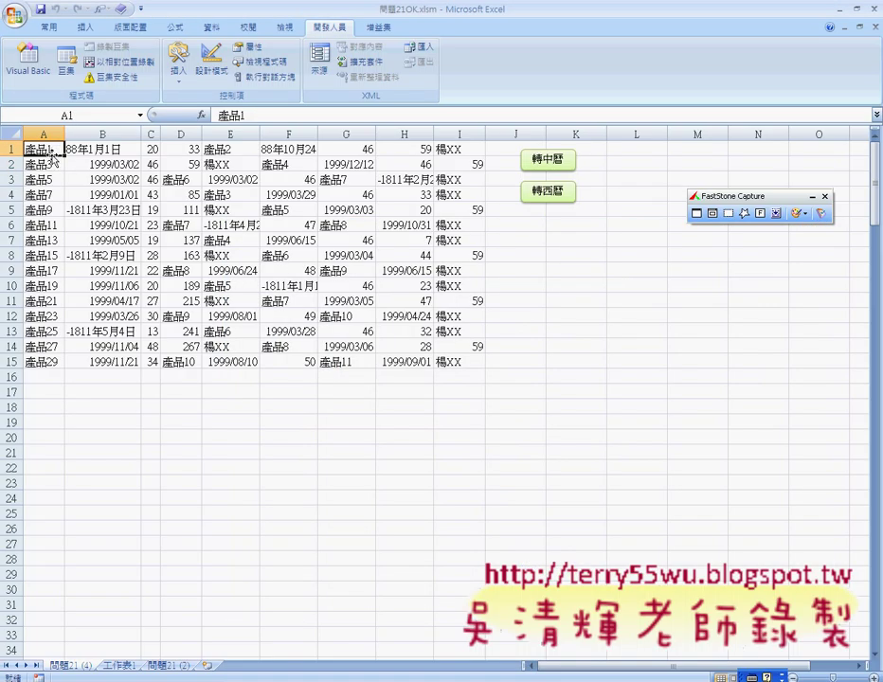